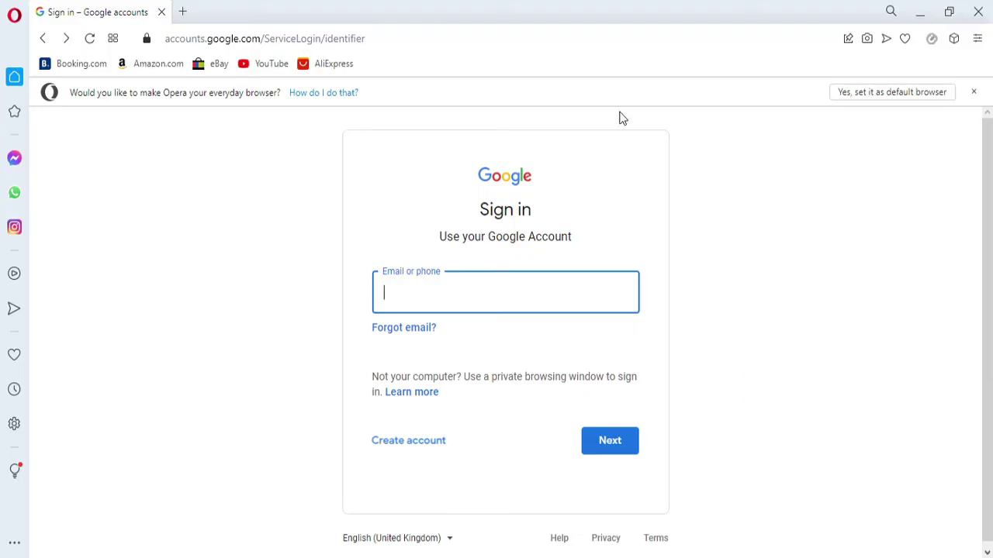
Go to classroom.google.com in Opera's address bar.
click(472, 37)
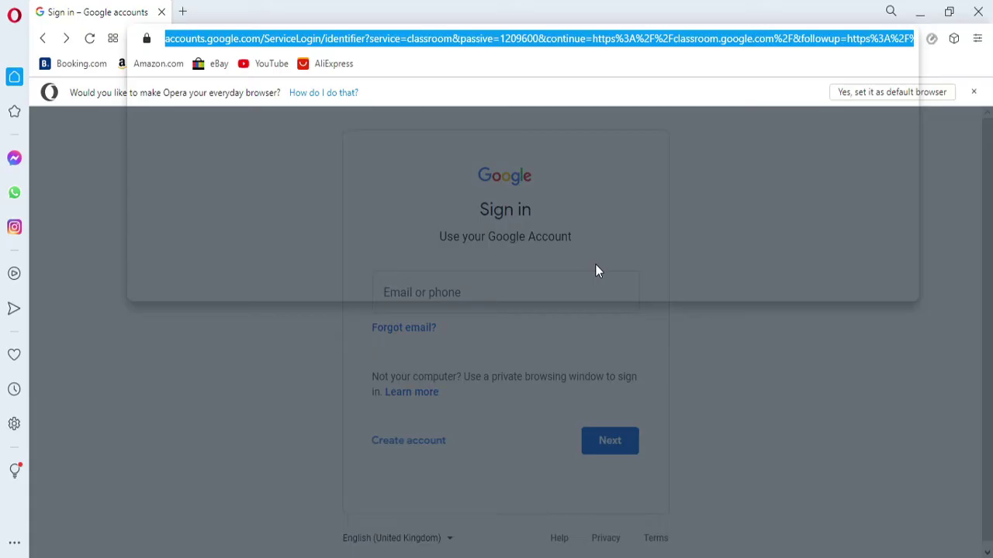
text(C)
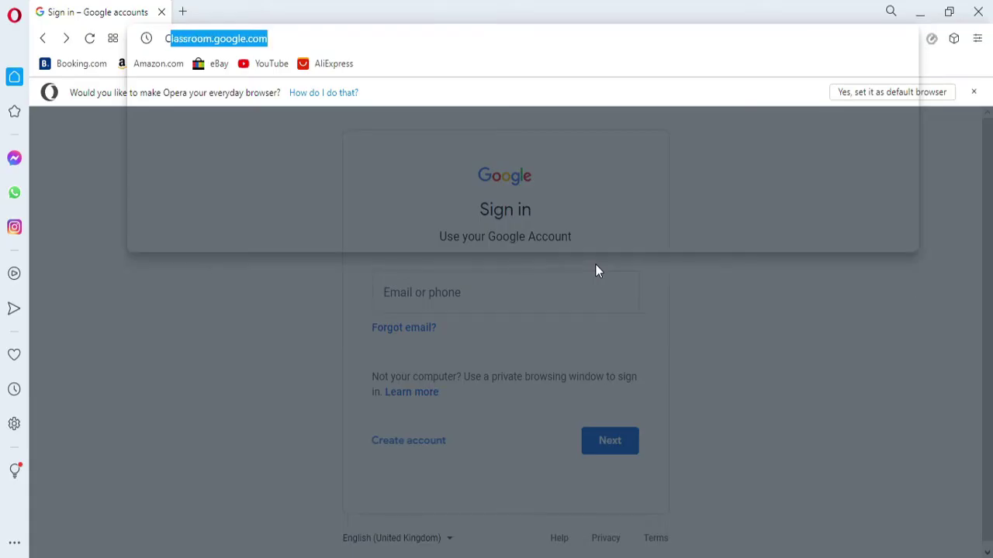
text(LASSROO)
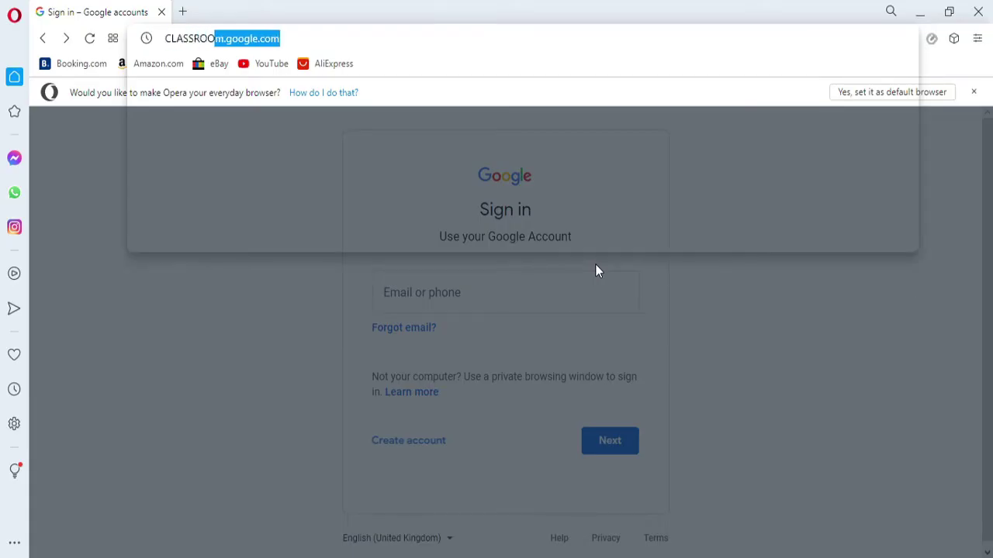
text(M)
key(Return)
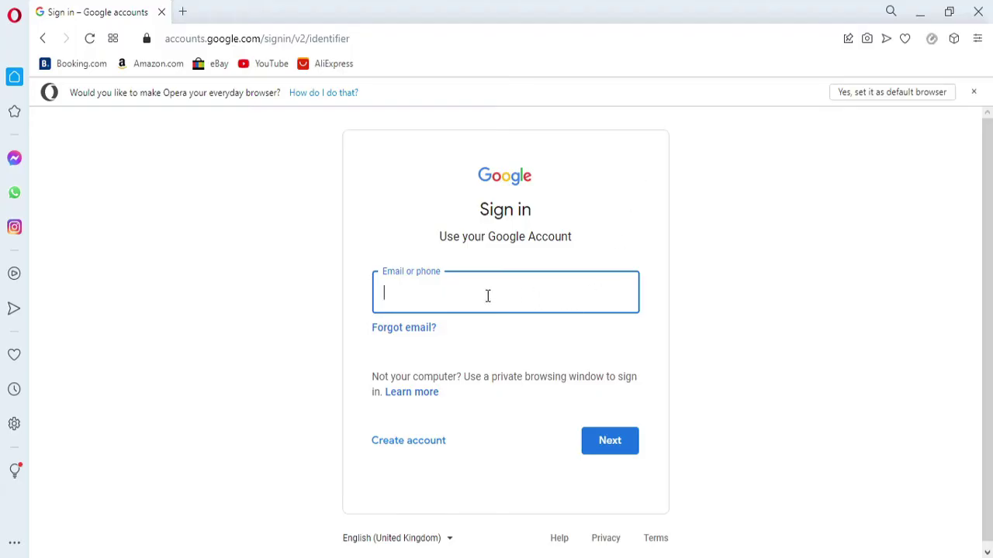
Enter the account's email address on the Google sign-in page and continue to the password step.
click(475, 336)
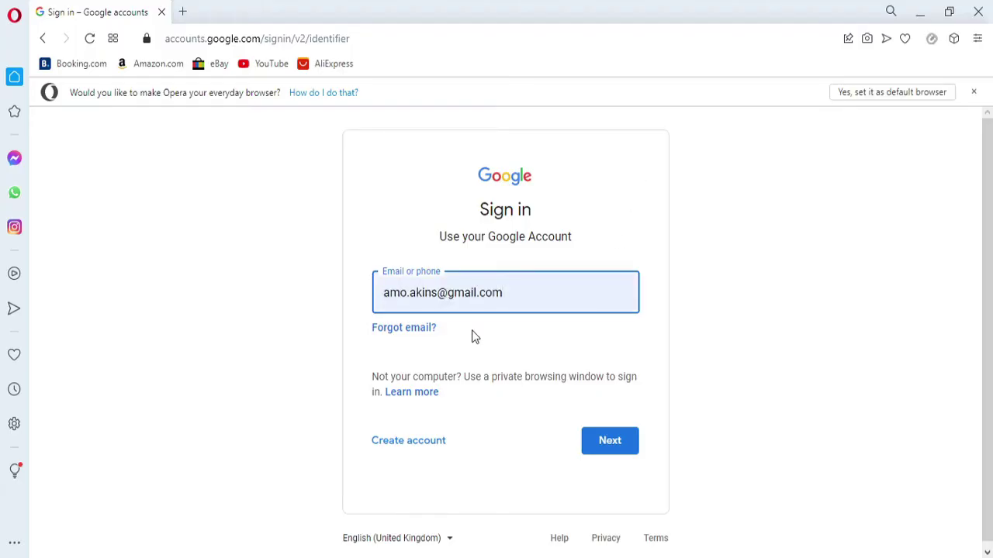
click(595, 444)
click(617, 440)
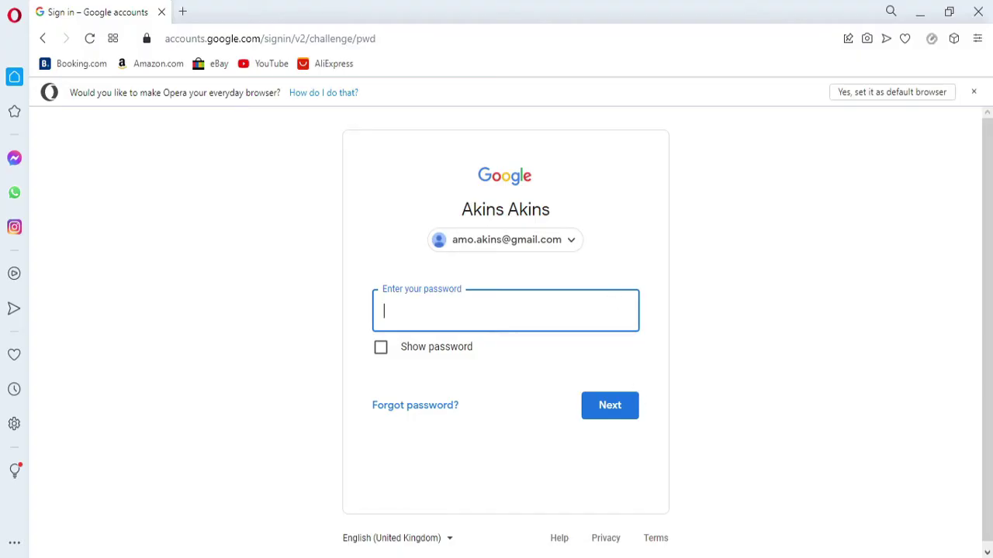
Enter the account password to finish signing into Google Classroom.
text(•)
text(••••••••)
text(•••)
text(••••••)
click(600, 410)
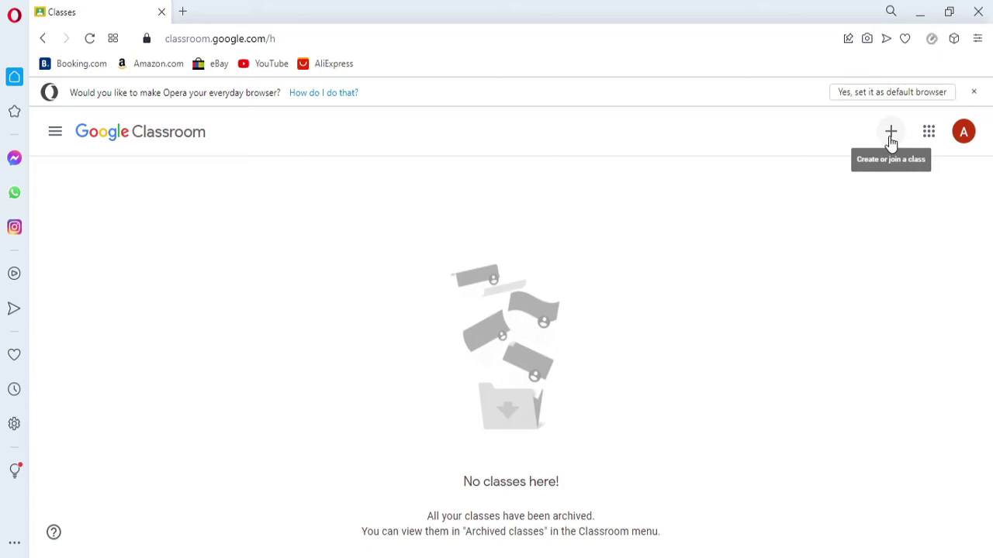
Open the + menu at the top right of the Classroom home page.
click(891, 142)
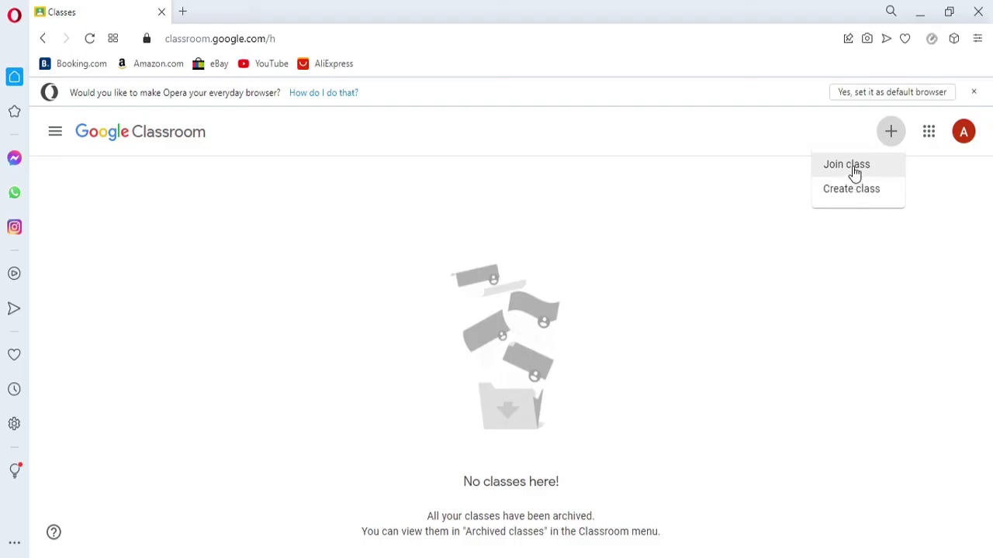
Choose Join class from the + menu.
click(854, 172)
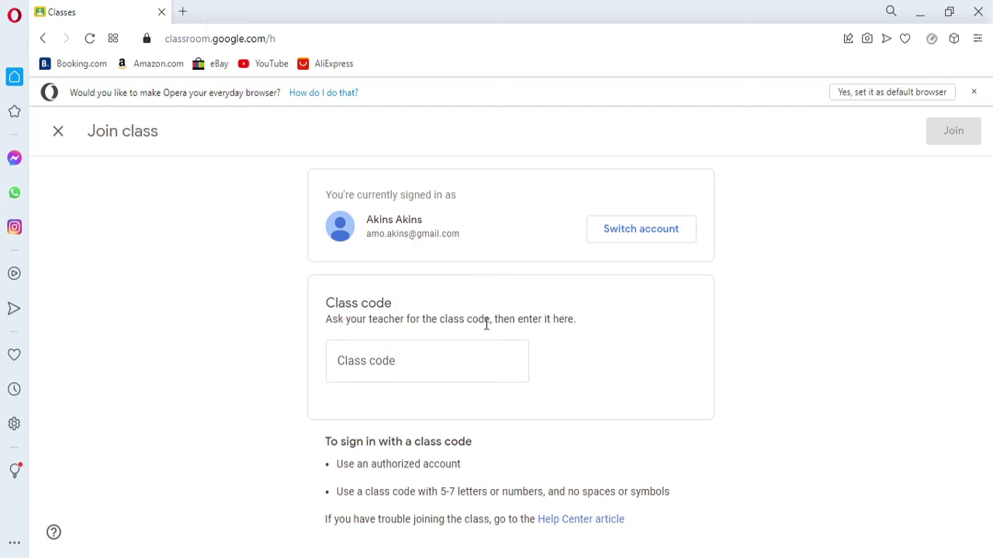
click(399, 366)
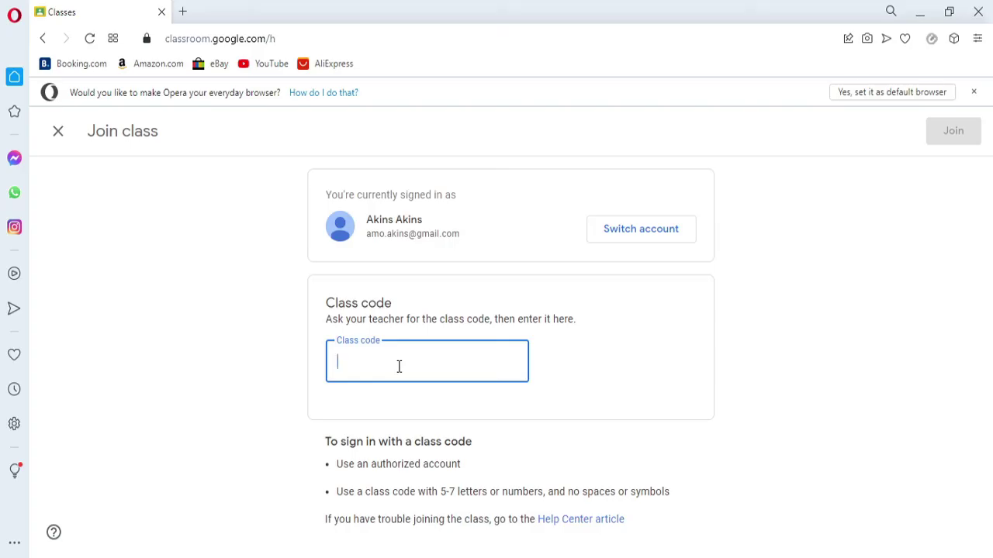
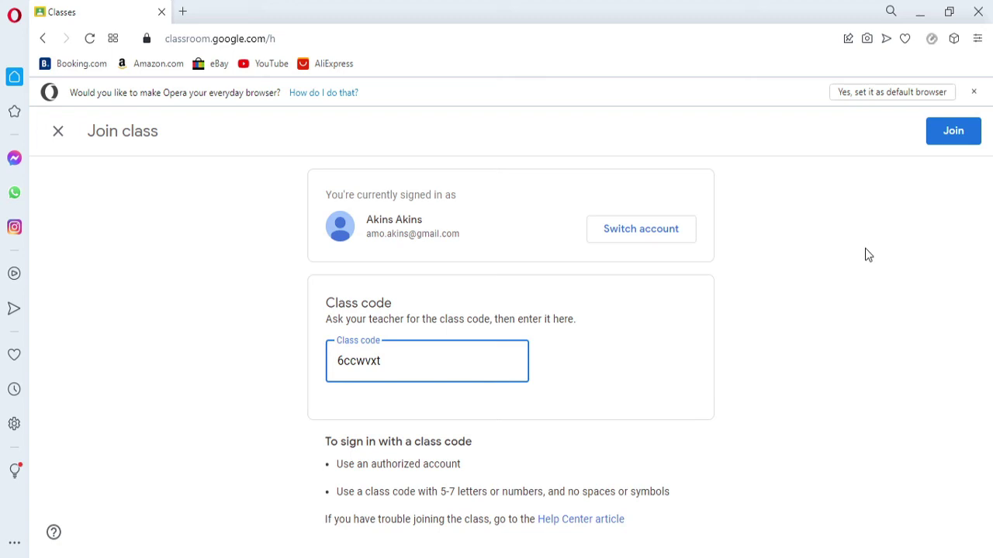
click(951, 136)
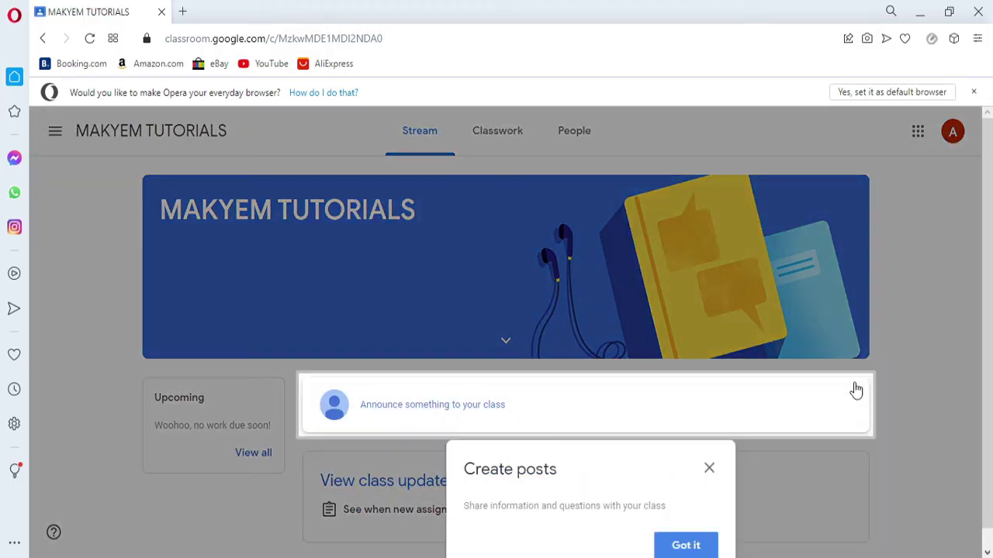
Dismiss the Create posts tip on the MAKYEM TUTORIALS stream.
click(709, 470)
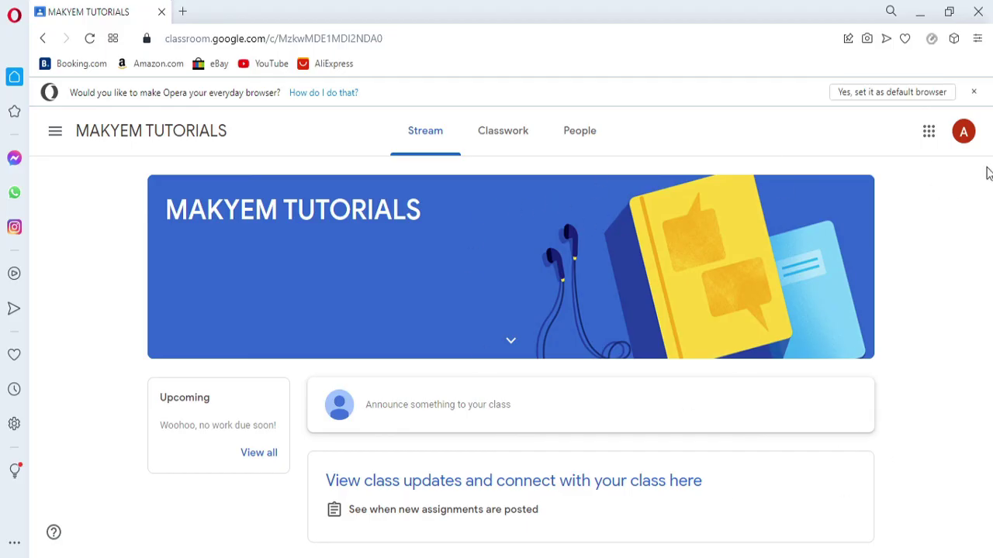
Switch to the Classwork tab of MAKYEM TUTORIALS.
click(504, 138)
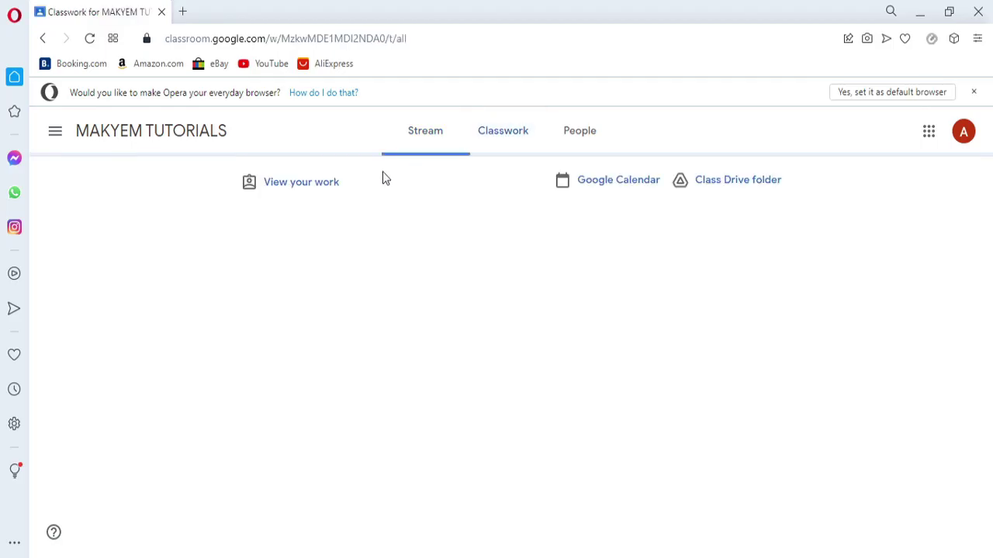